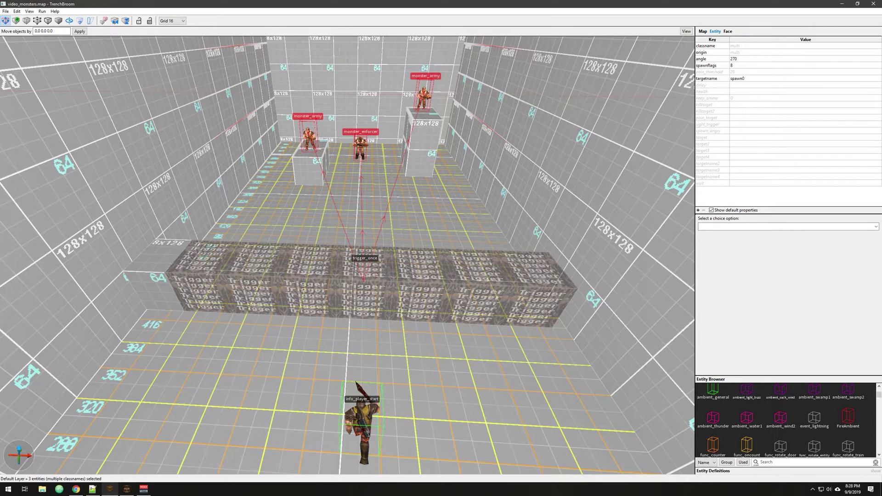
Inspect the target and targetname properties of the trigger_once brush, the two monster_army entities and the monster_enforcer
click(372, 289)
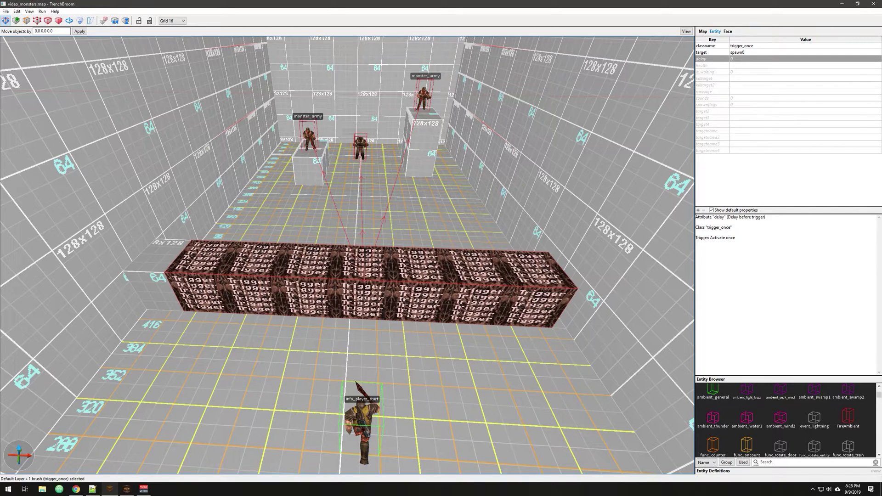
click(361, 149)
click(424, 97)
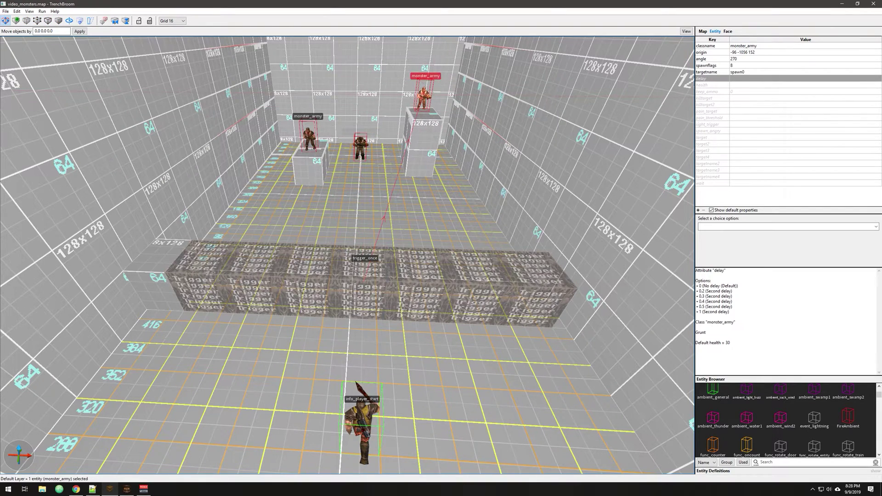
click(361, 148)
click(310, 139)
click(361, 148)
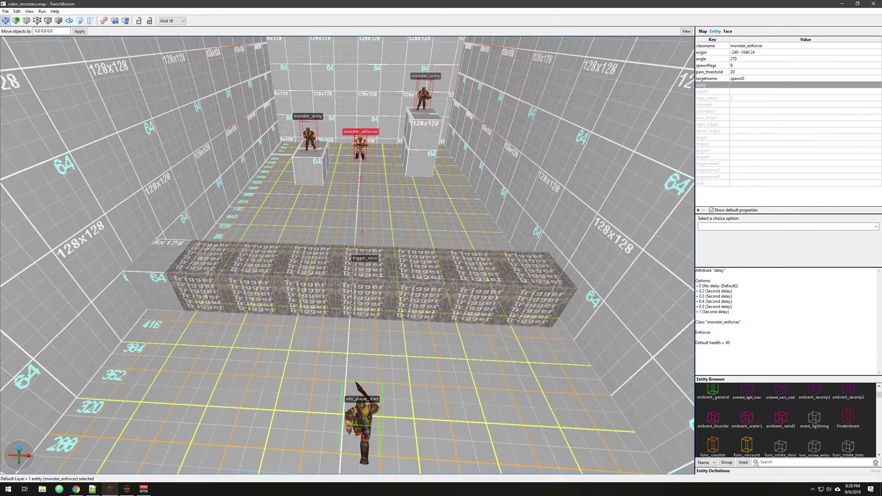
Review the spawnflags of the monster_enforcer, the trigger_once brush and both monster_army entities
click(708, 65)
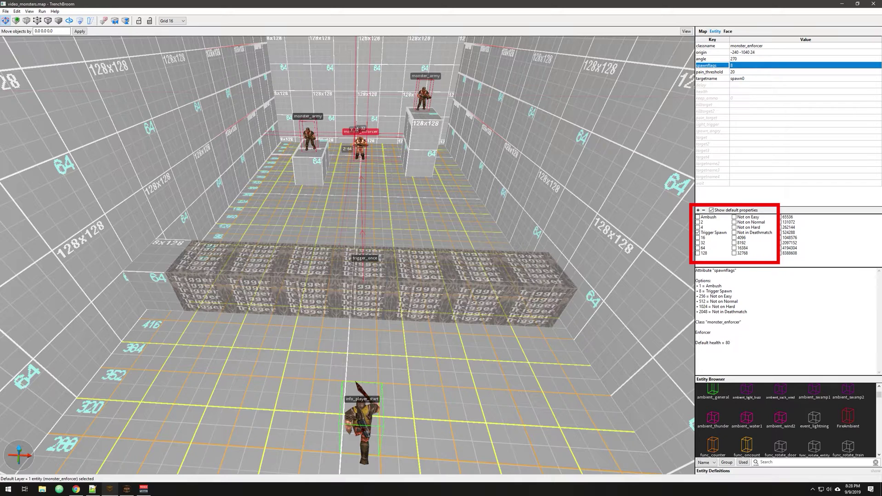
key(Escape)
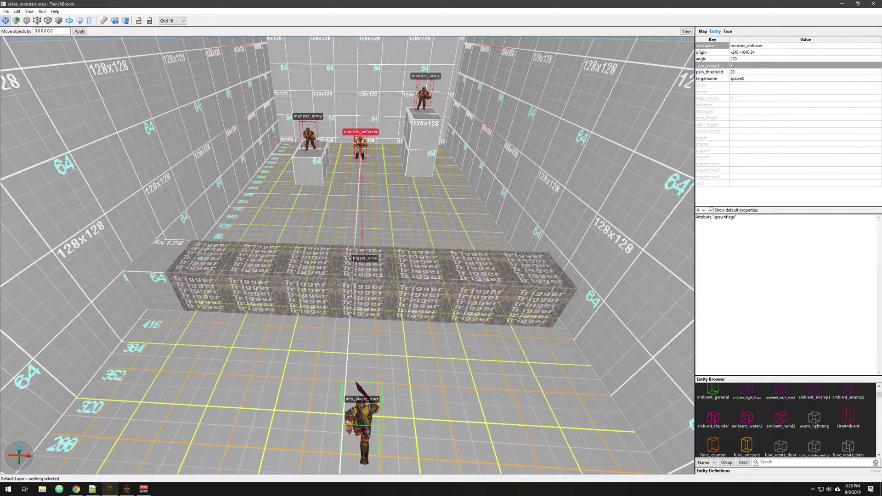
click(309, 139)
click(361, 148)
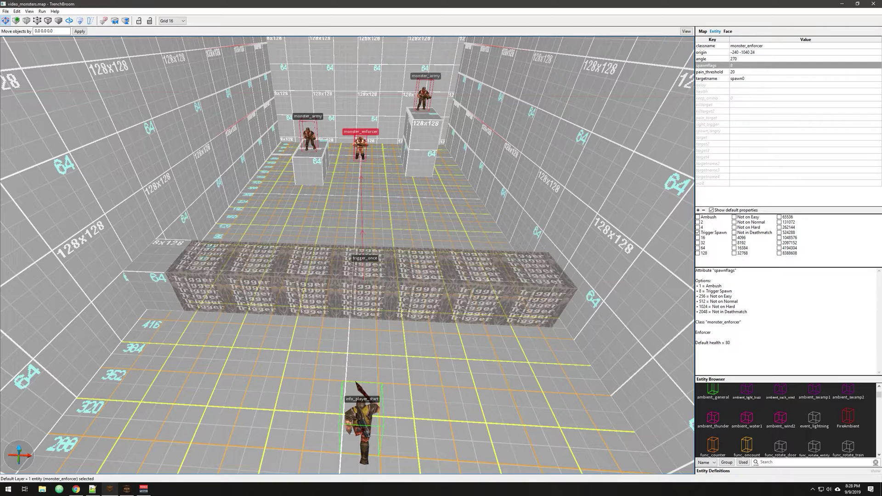
click(367, 293)
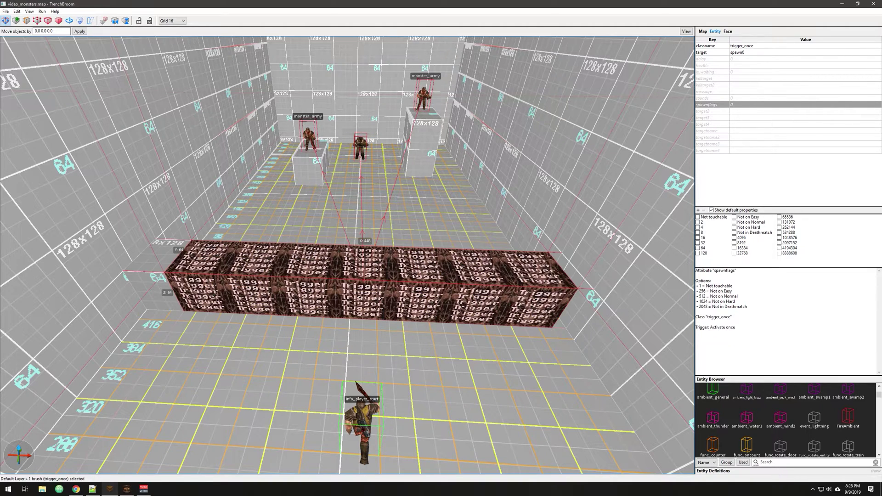
key(ctrl+z)
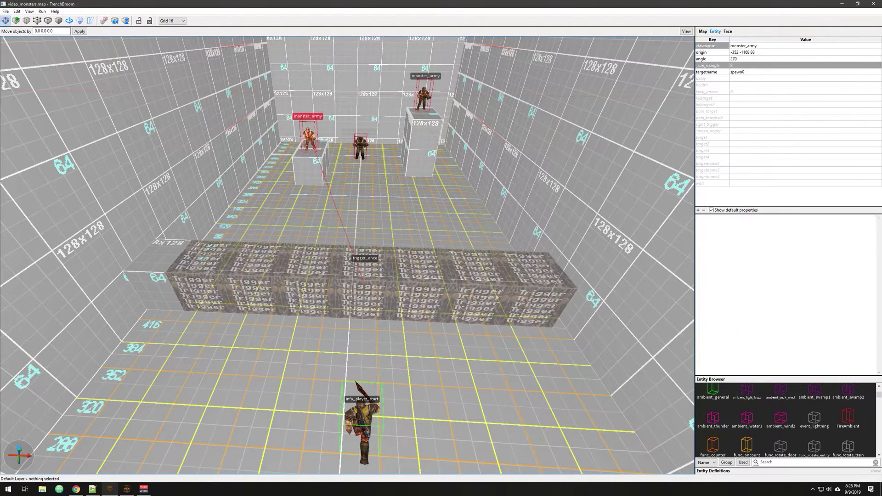
click(424, 98)
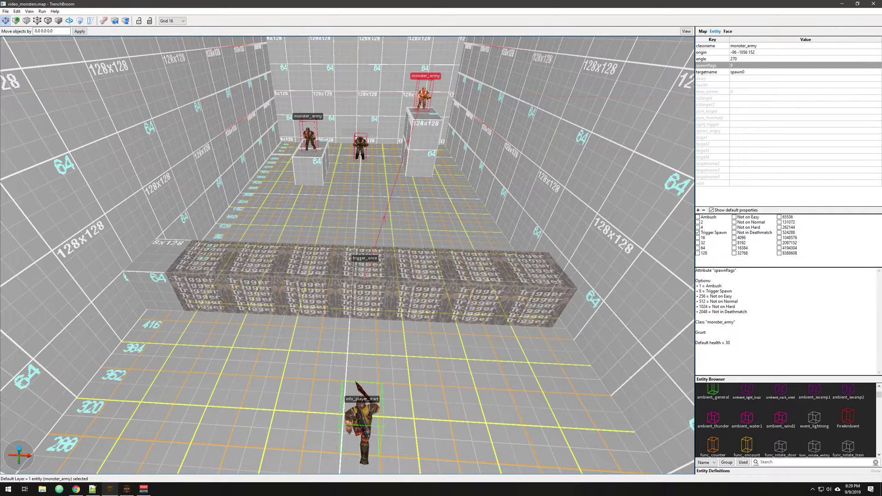
Switch to the Compiling Gui, compile video_monsters.map and launch it in Quake
key(alt+Tab)
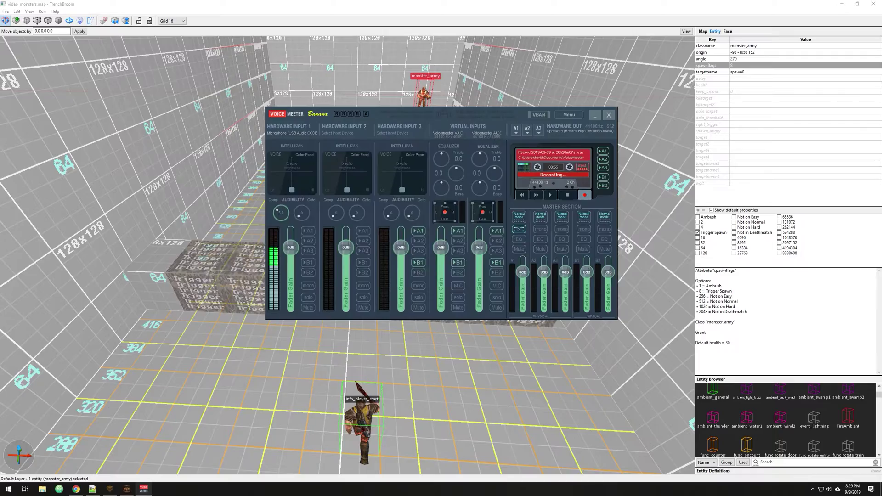
key(alt+Tab)
key(Tab)
key(F5)
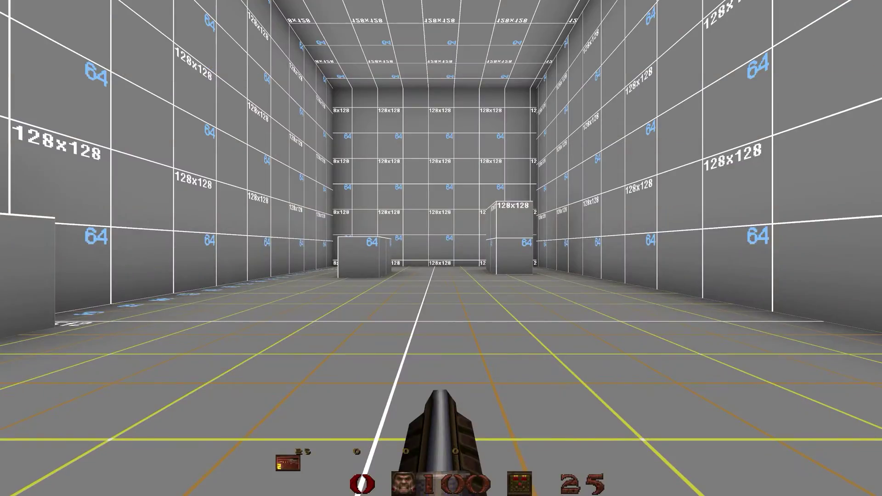
Test the trigger spawn in Quake by walking through the trigger area and shooting at the spawned monsters
key(w)
mouse_move(441, 249)
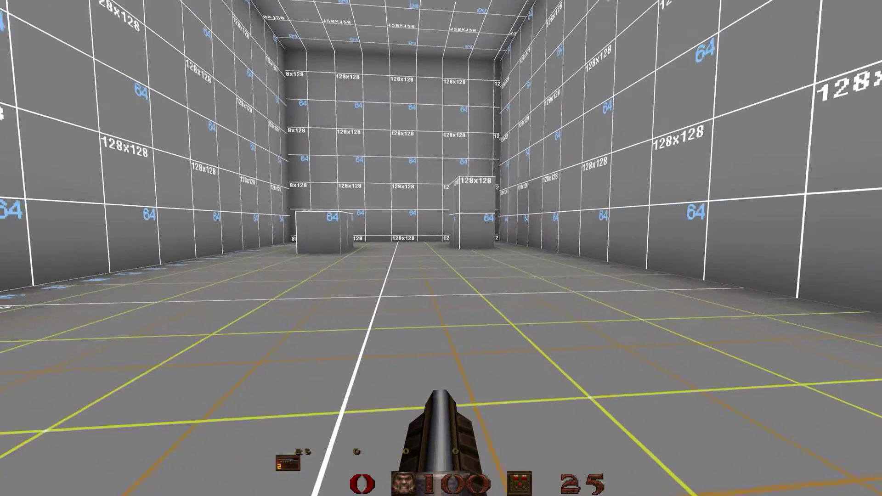
key(w)
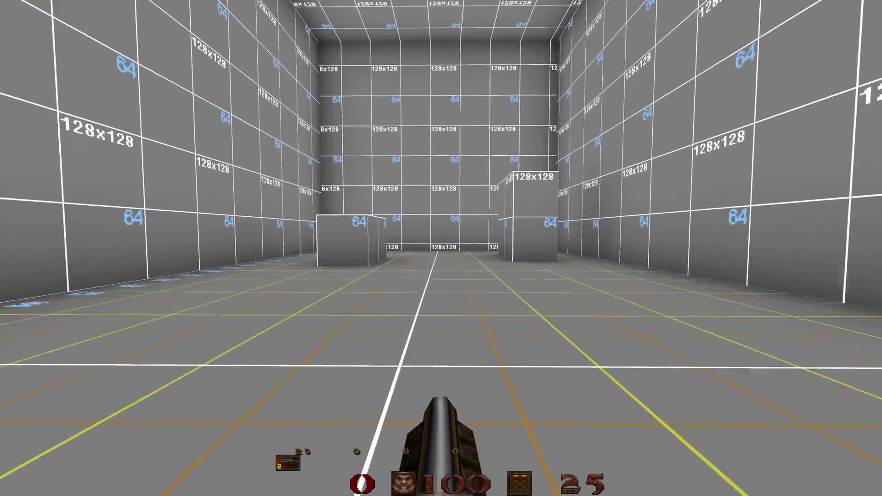
click(441, 248)
click(441, 248)
click(441, 248)
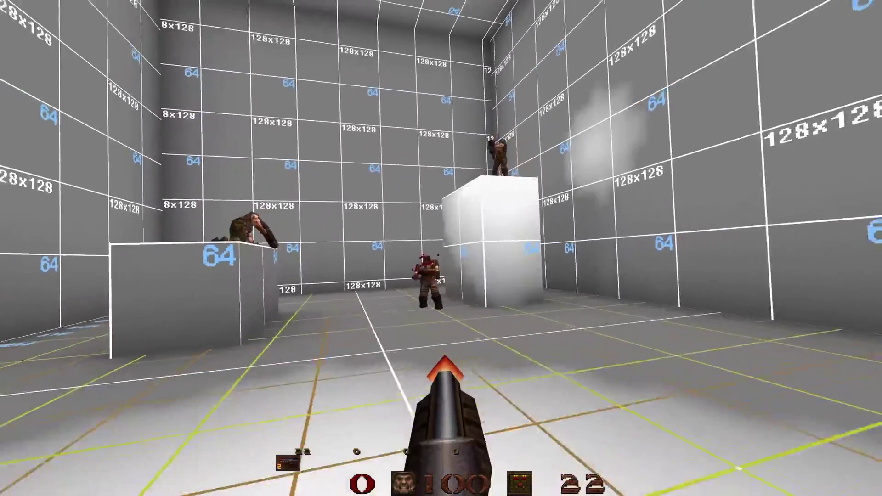
key(s)
click(441, 248)
click(442, 248)
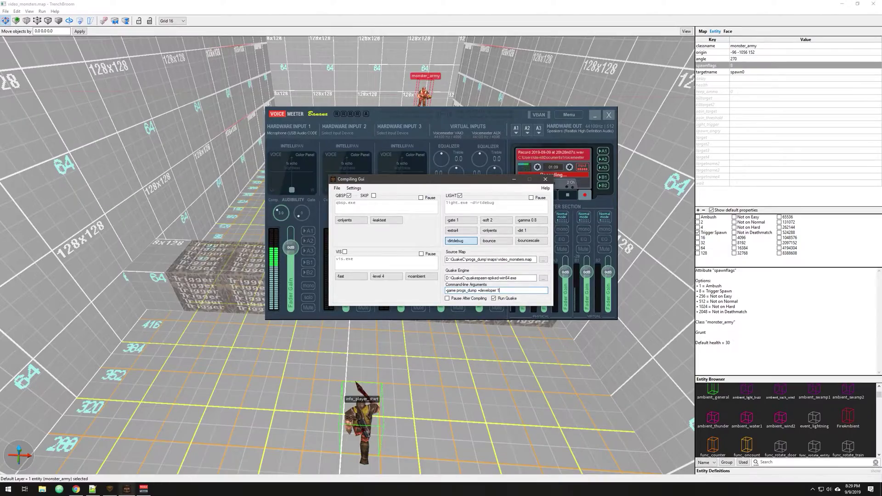
Switch back to TrenchBroom and review the preset delay options of the monster_army on the lower block
key(alt+Tab)
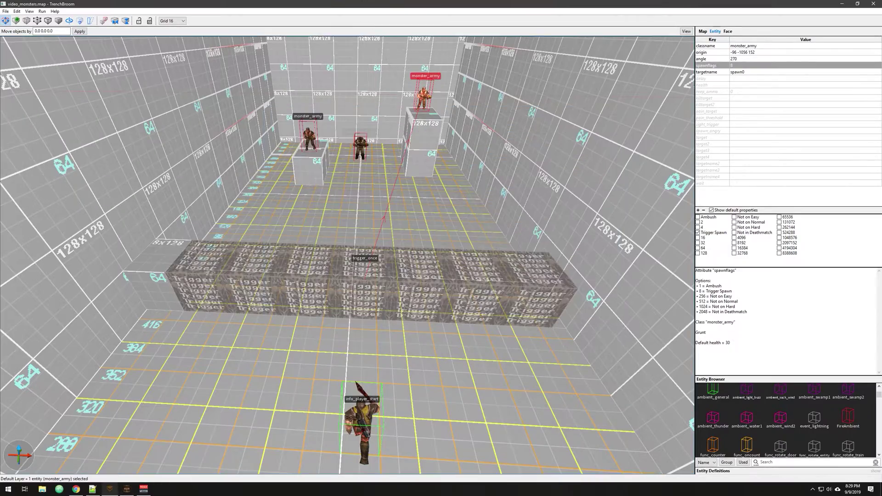
click(309, 138)
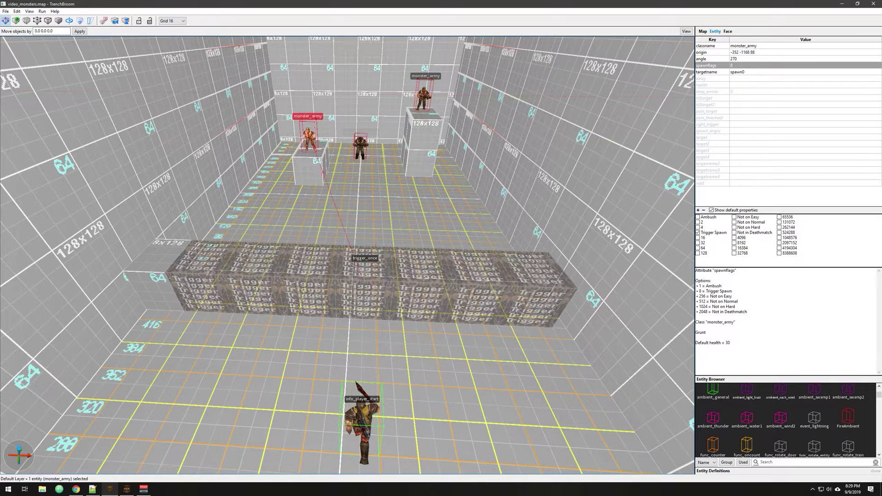
click(361, 147)
click(310, 138)
click(712, 79)
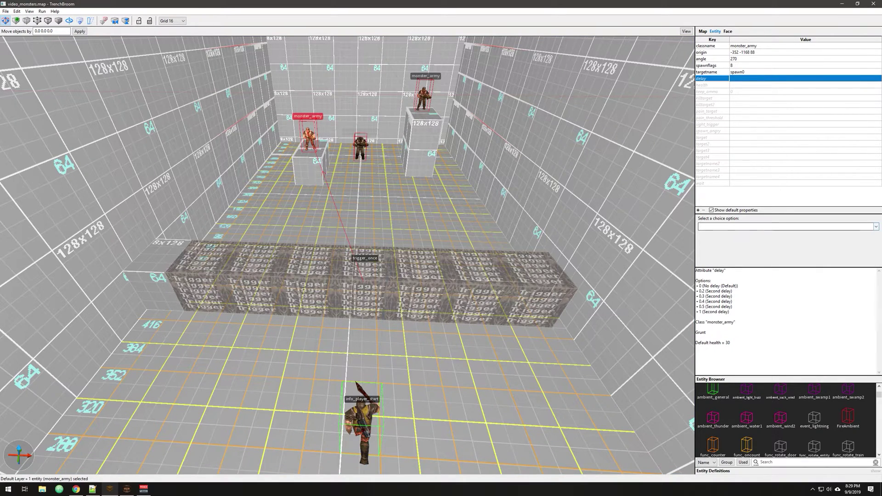
click(876, 226)
key(Up)
key(Up)
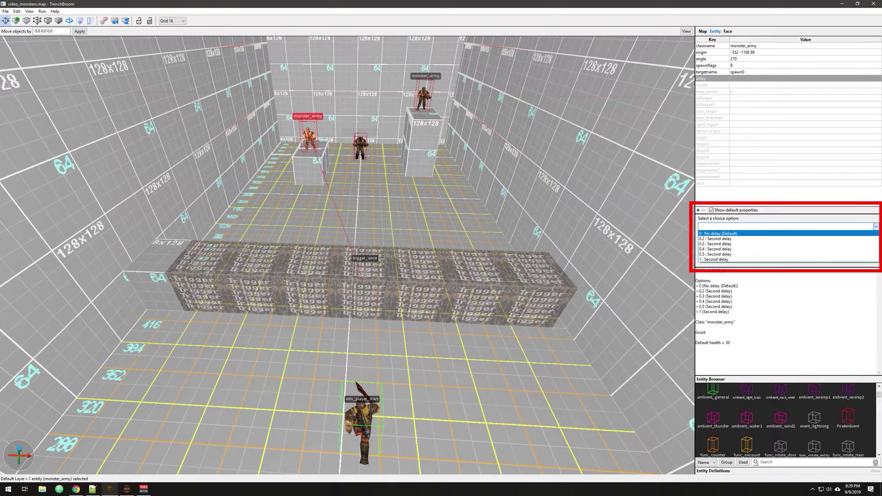
key(Down)
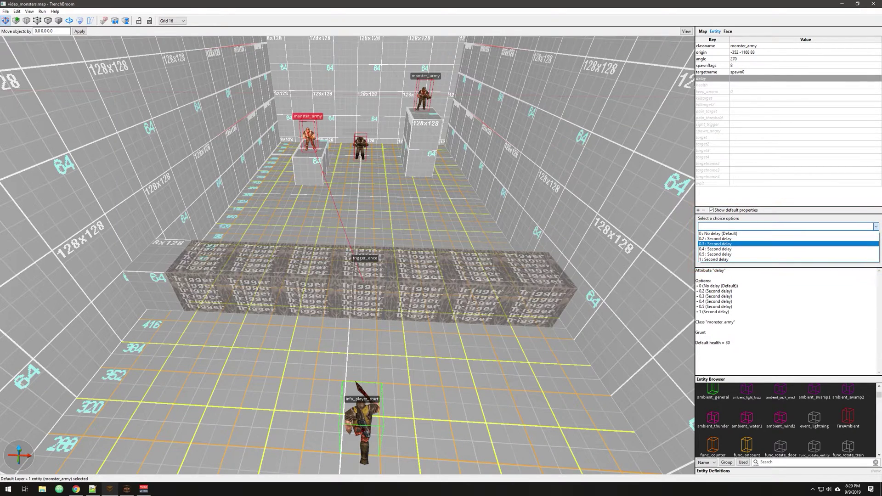
key(Down)
key(Down)
key(Down)
key(Down)
key(Up)
key(Up)
key(Up)
key(Up)
key(Up)
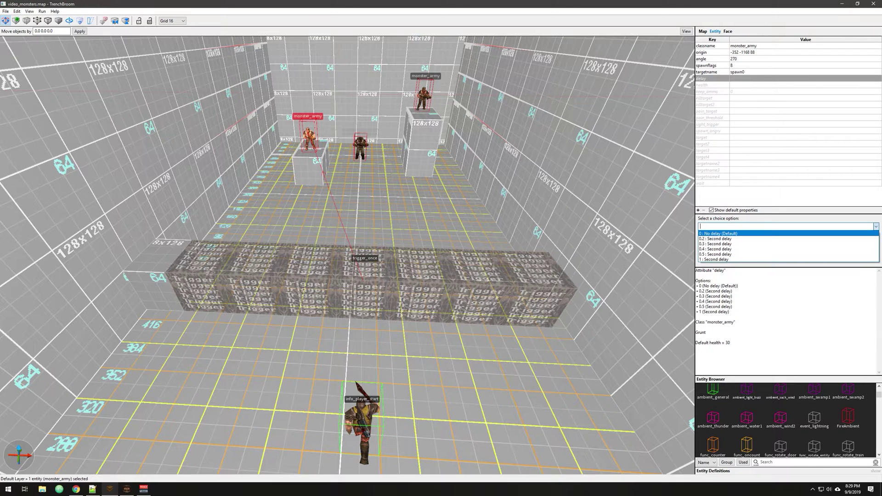
key(Escape)
Set a custom delay of 3 on the monster_army standing on the lower block
click(754, 79)
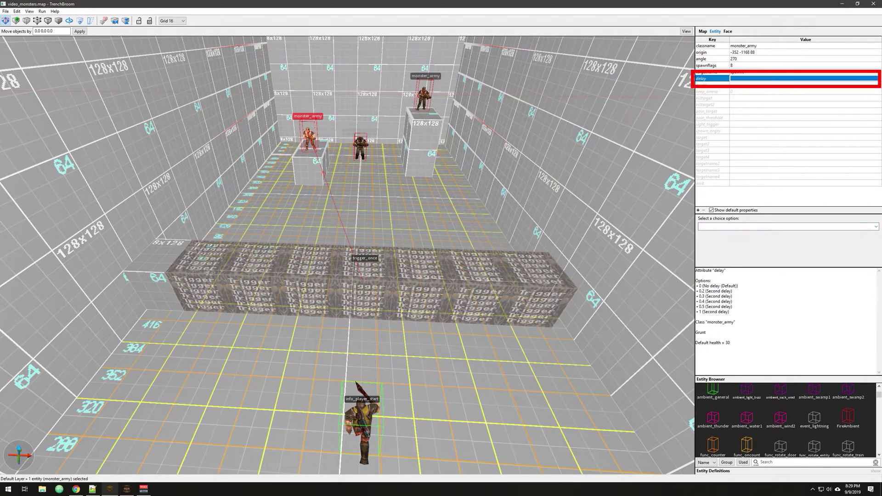
click(754, 79)
text(3)
key(Return)
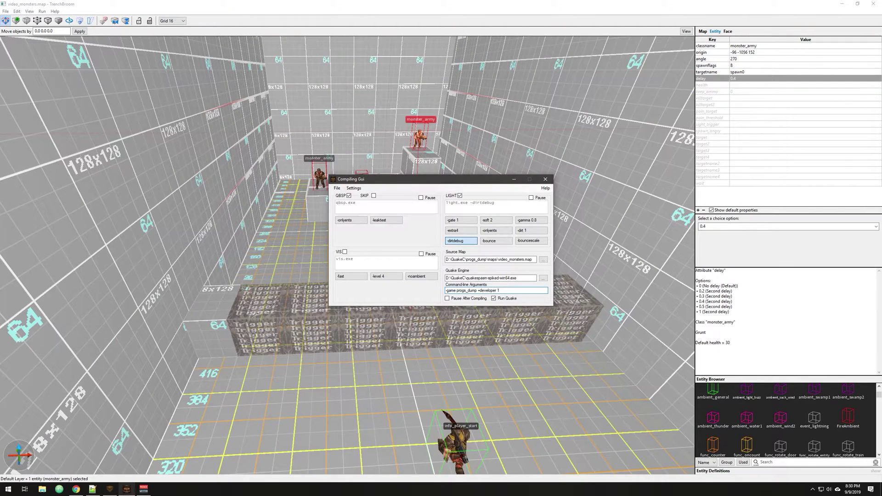
Compile and run the map, and test the delayed spawns by crossing the trigger and shooting the monsters
key(Return)
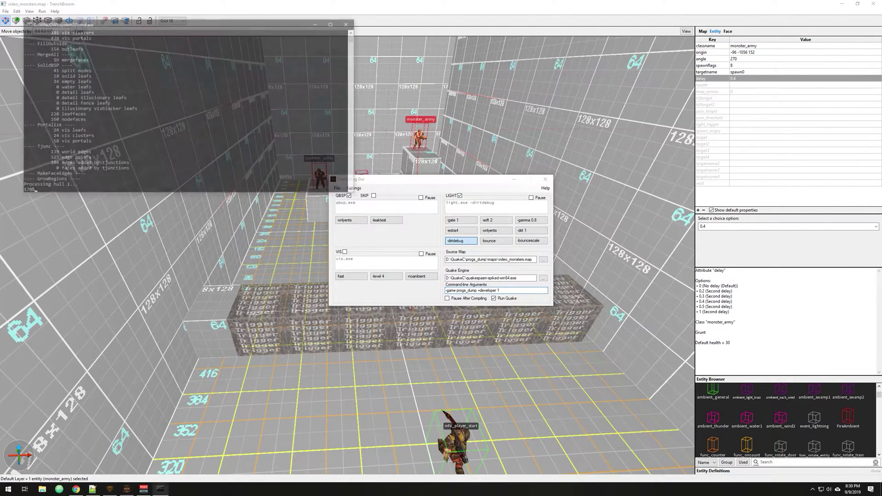
key(w)
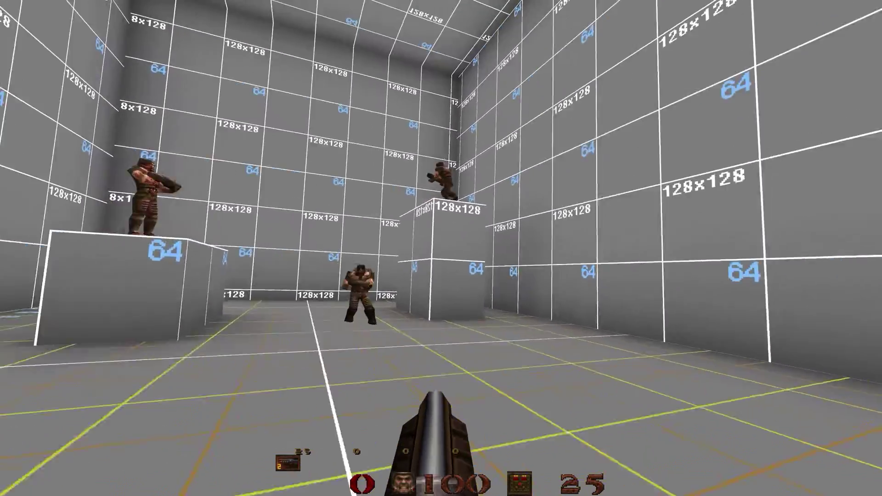
key(a)
click(441, 248)
click(442, 248)
click(442, 248)
click(442, 248)
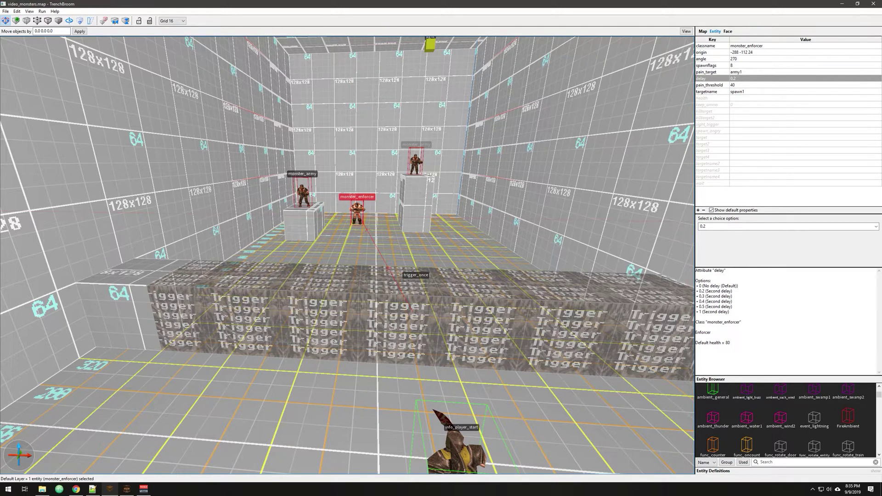
Compare the targetname, pain_target, pain_threshold and delay properties of the monster_enforcer and the two monster_army entities
click(416, 164)
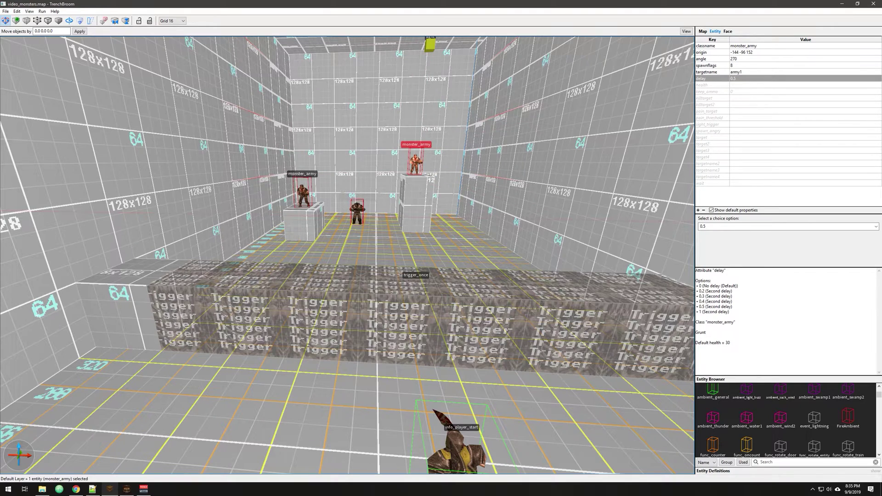
ctrl+click(303, 195)
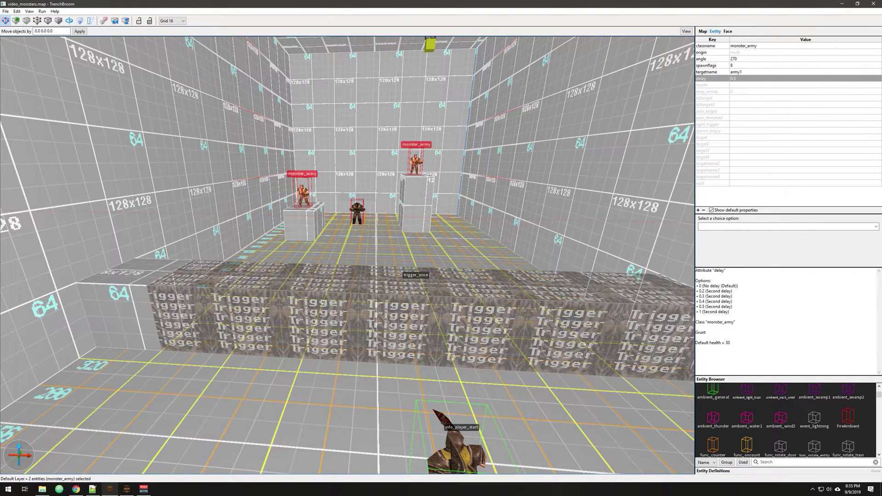
click(358, 213)
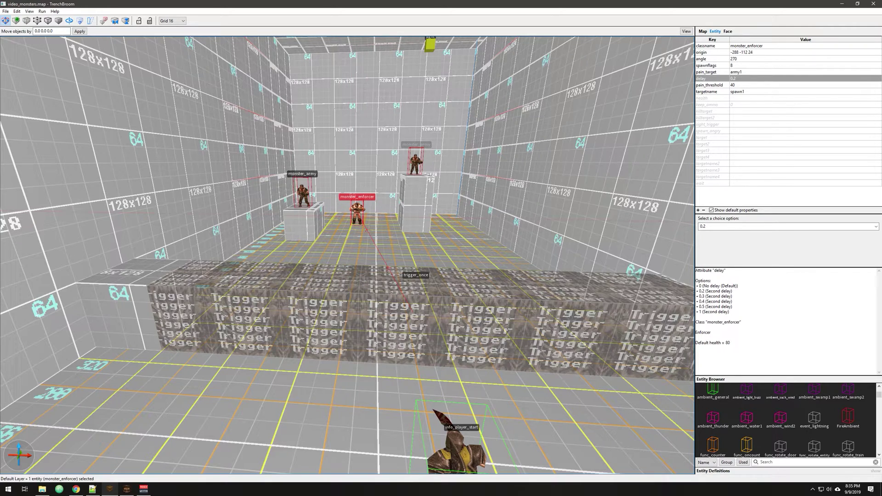
click(304, 196)
click(416, 164)
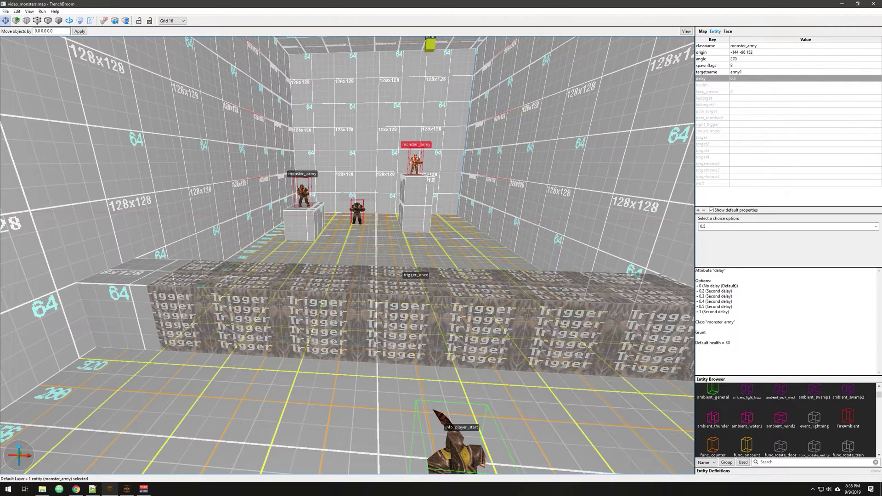
click(303, 196)
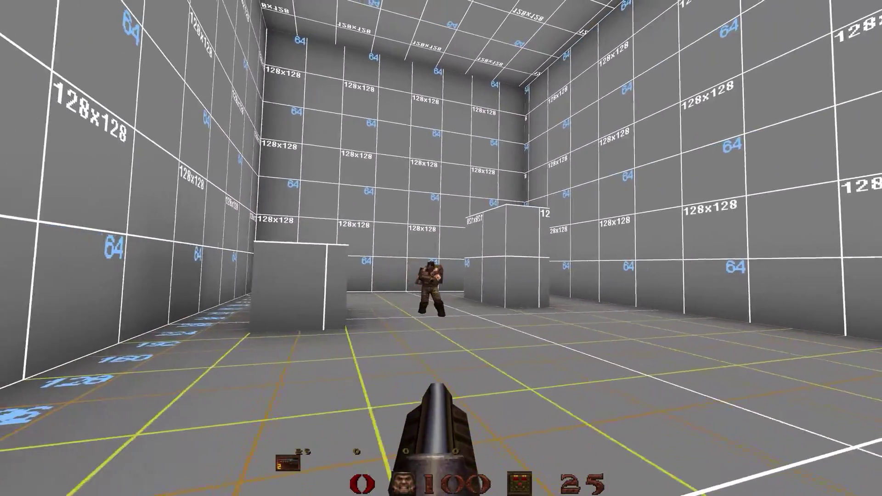
Test the pain_target setup in Quake by shooting the enforcer until it triggers the two grunts
click(441, 248)
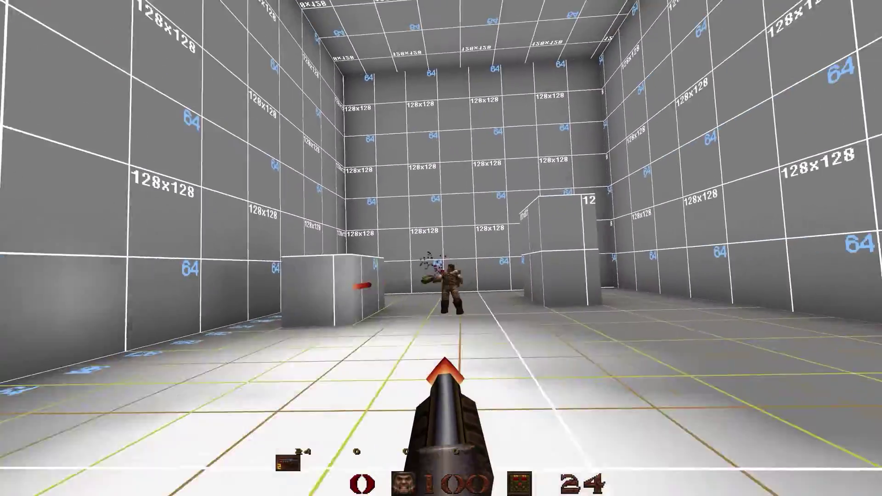
click(441, 249)
key(ctrl)
key(ctrl)
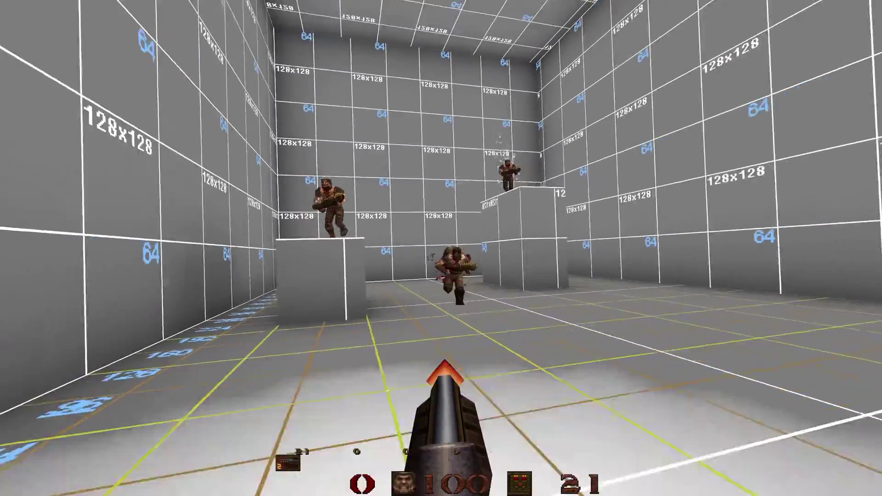
key(ctrl)
key(ctrl)
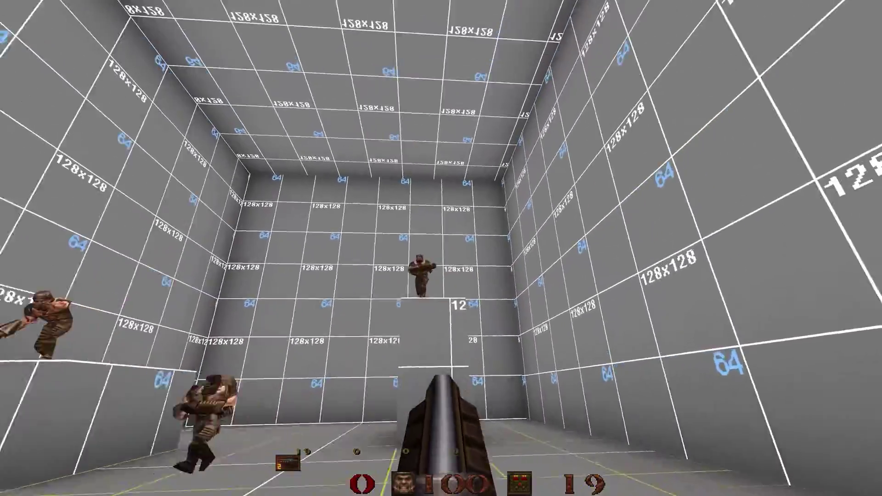
key(ctrl)
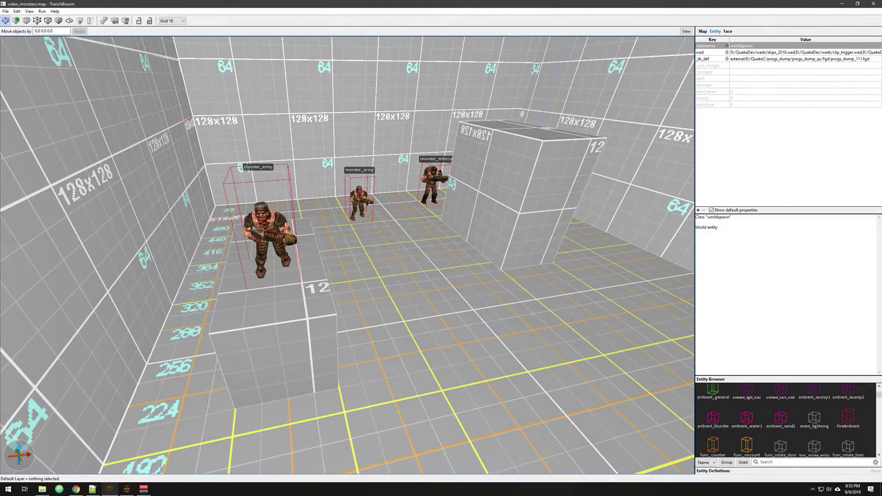
Compare the sight_trigger, target, pain_target, targetname and delay properties of the monster_enforcer and the two monster_army entities
click(438, 184)
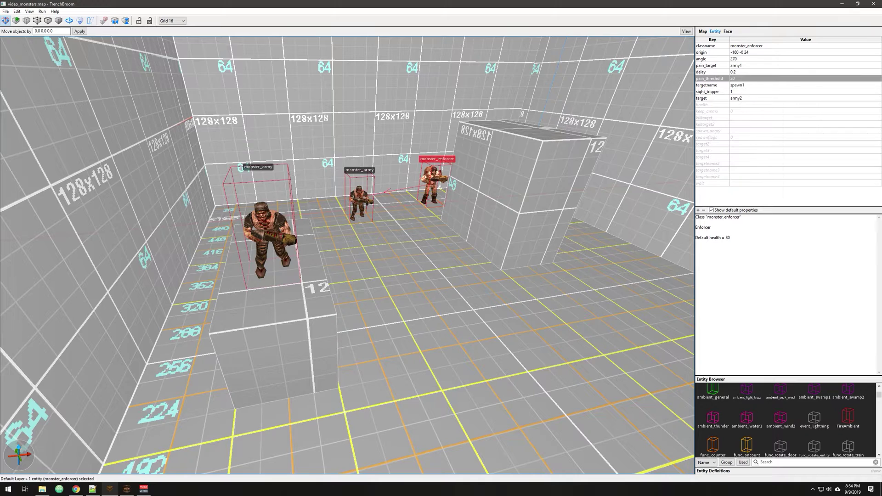
click(361, 201)
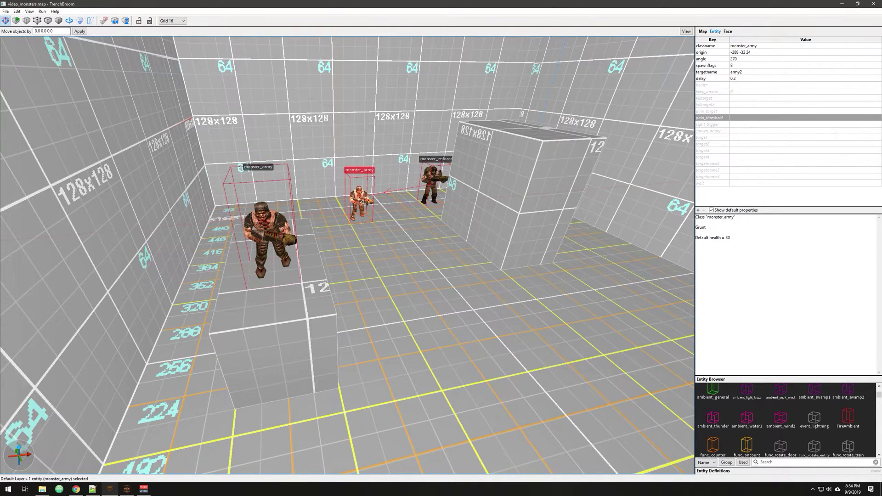
click(263, 240)
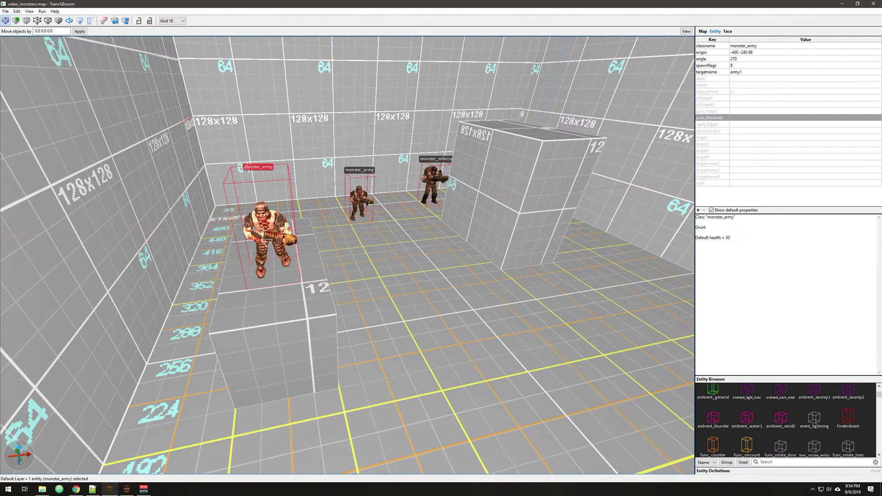
click(431, 186)
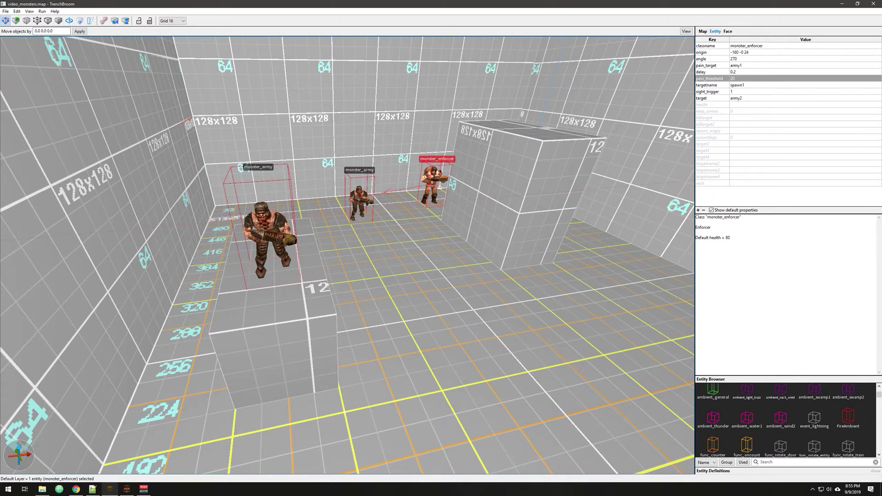
click(360, 201)
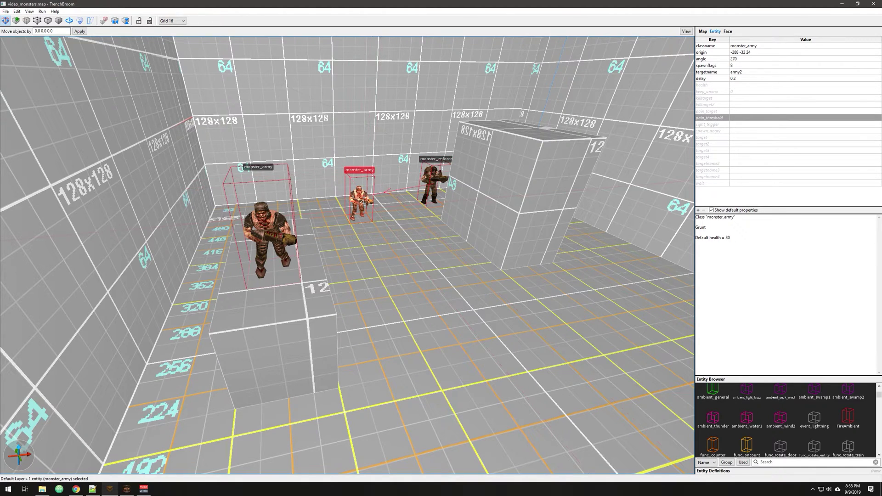
click(434, 186)
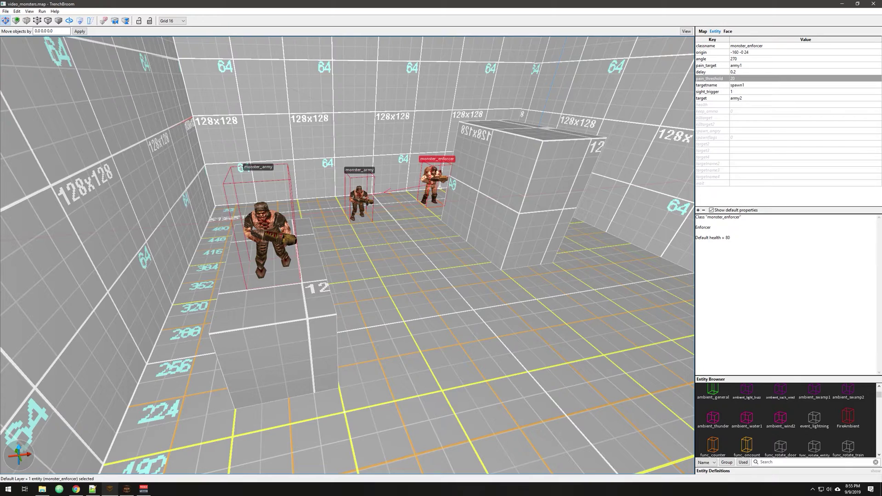
click(362, 201)
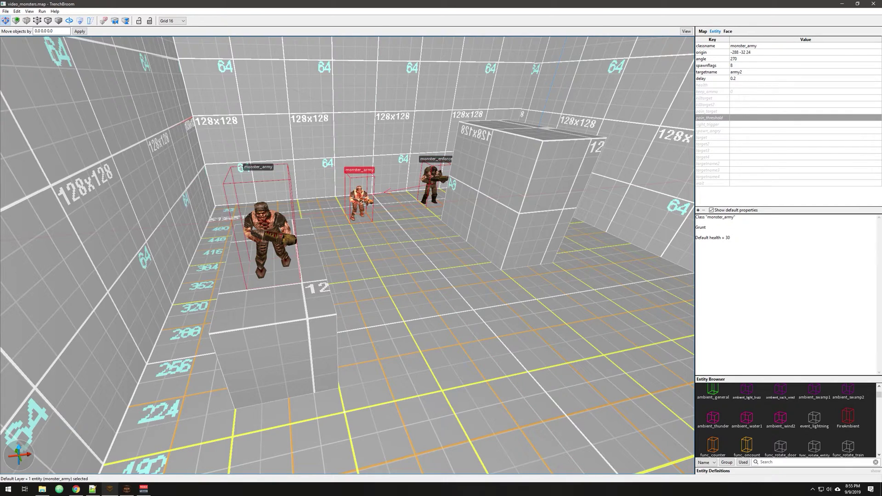
click(434, 186)
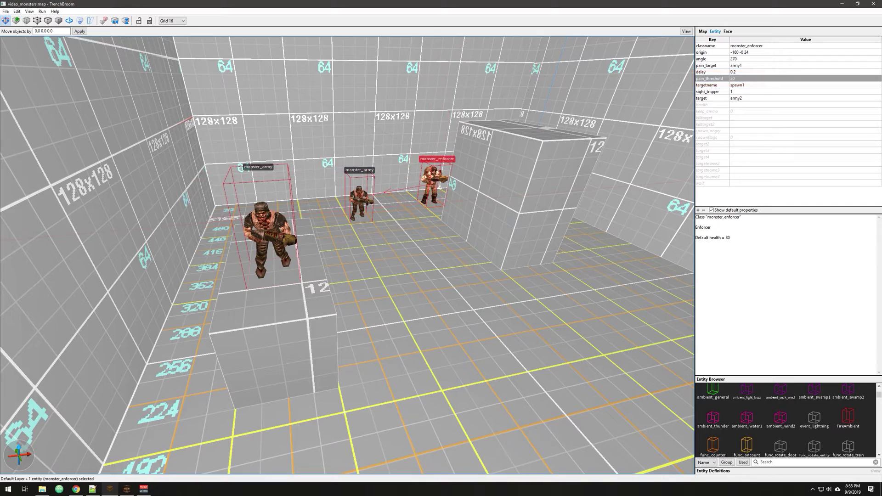
click(269, 237)
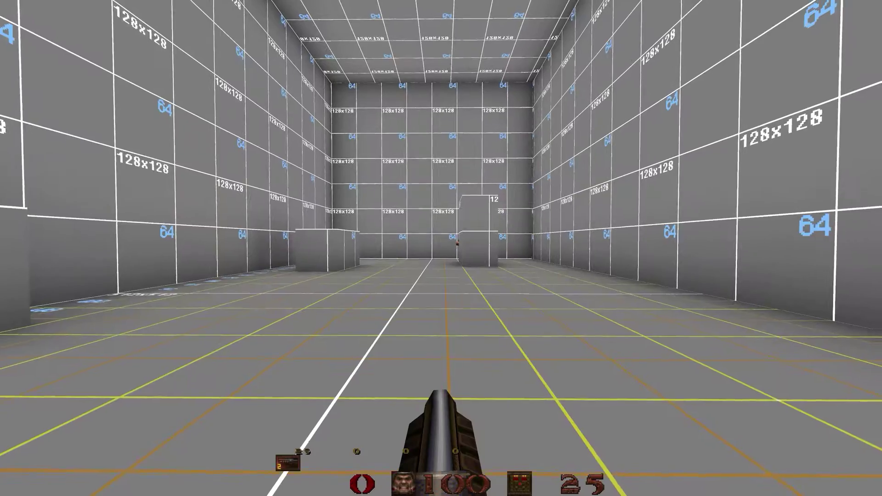
Test the sight_trigger setup in Quake by advancing until the enforcer behind the tall block sees the player
key(w)
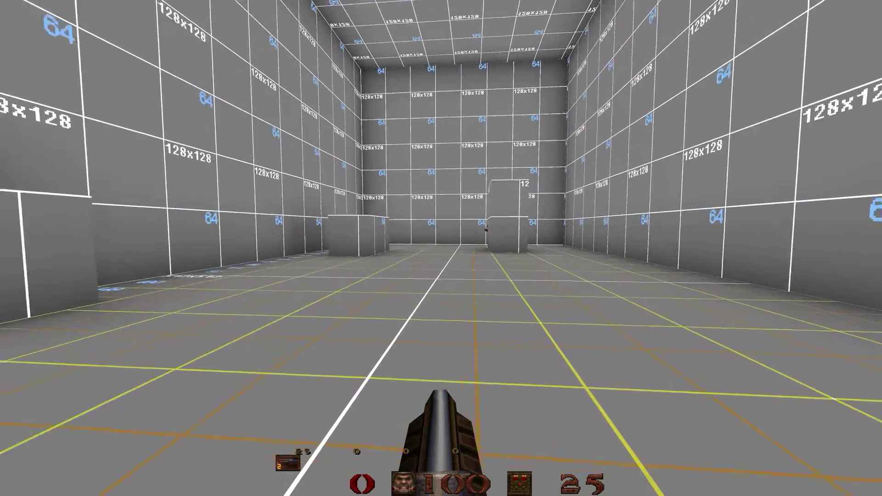
key(a)
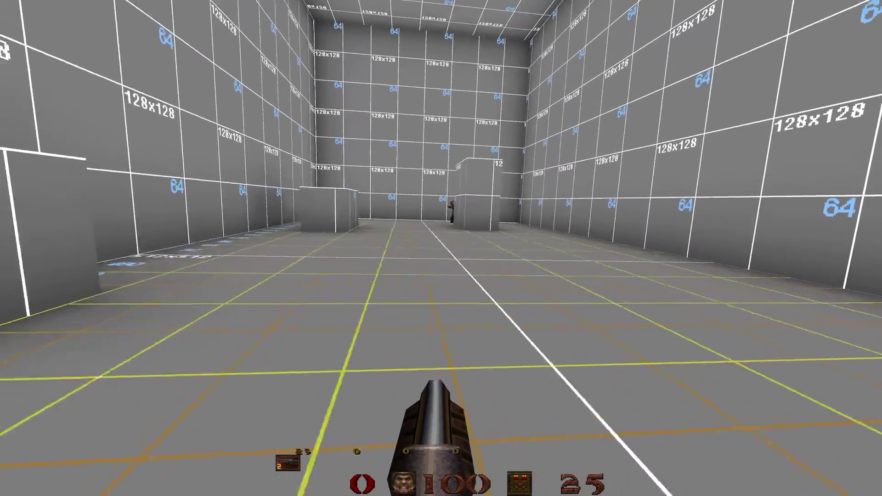
key(w)
key(d)
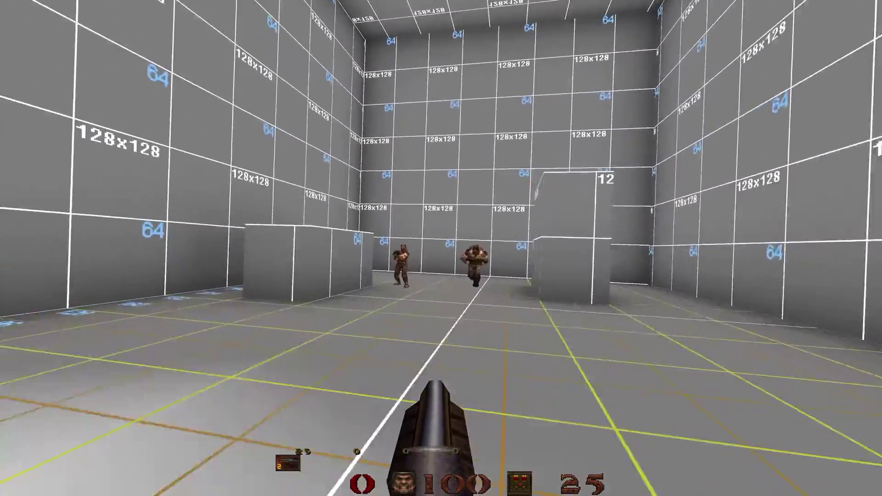
Shoot the floor grunt and the enforcer to test the pain_target spawn of the grunt on the low block
click(441, 248)
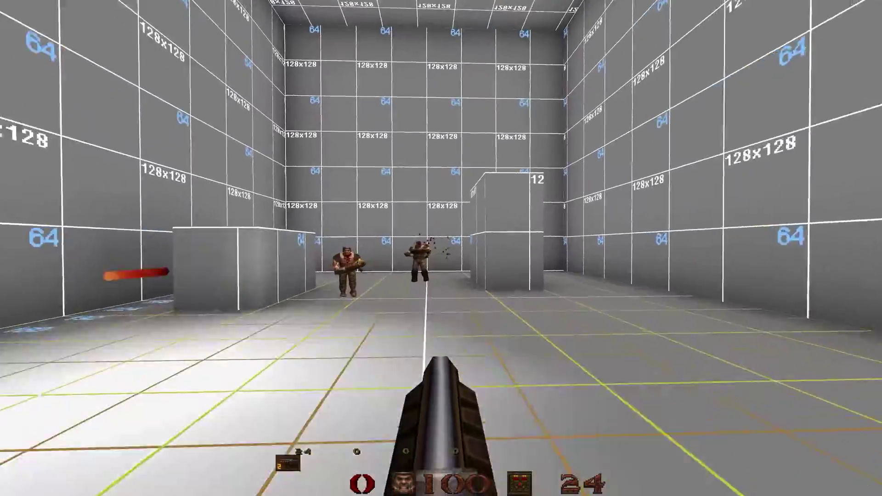
click(441, 249)
click(441, 248)
click(441, 249)
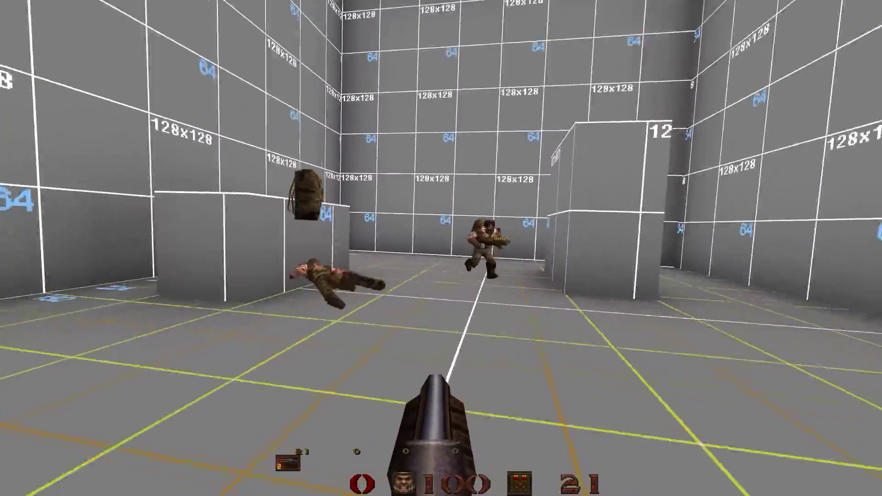
click(441, 248)
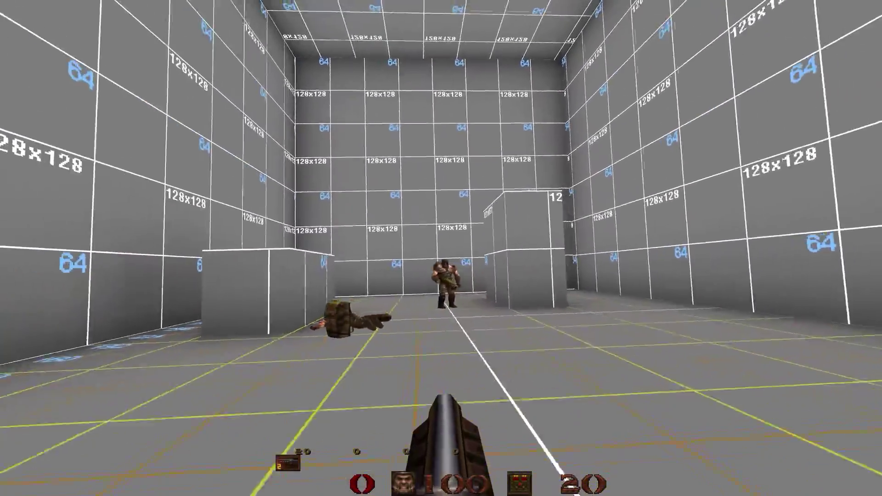
click(441, 248)
click(442, 248)
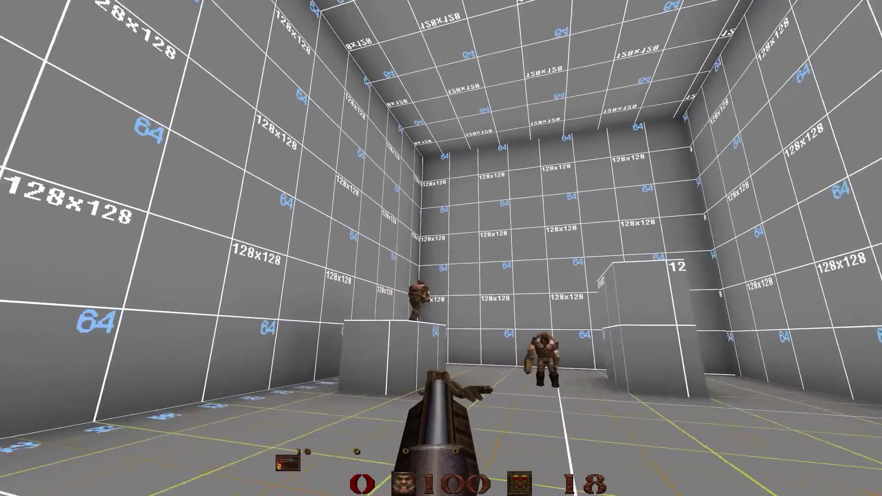
click(442, 248)
click(442, 248)
click(441, 248)
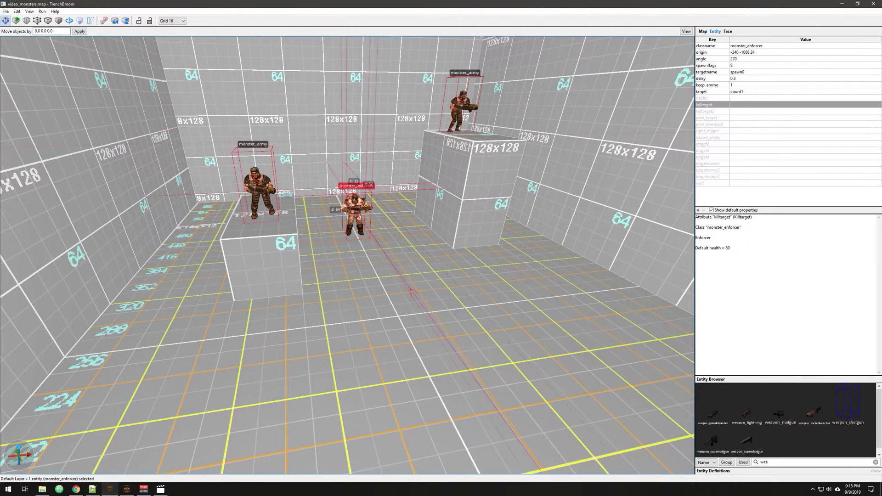
In TrenchBroom, compare the delay, keep_ammo and target properties of the spawn0 monster_enforcer and both monster_army entities on the blocks
click(462, 110)
right_drag(461, 111, 452, 111)
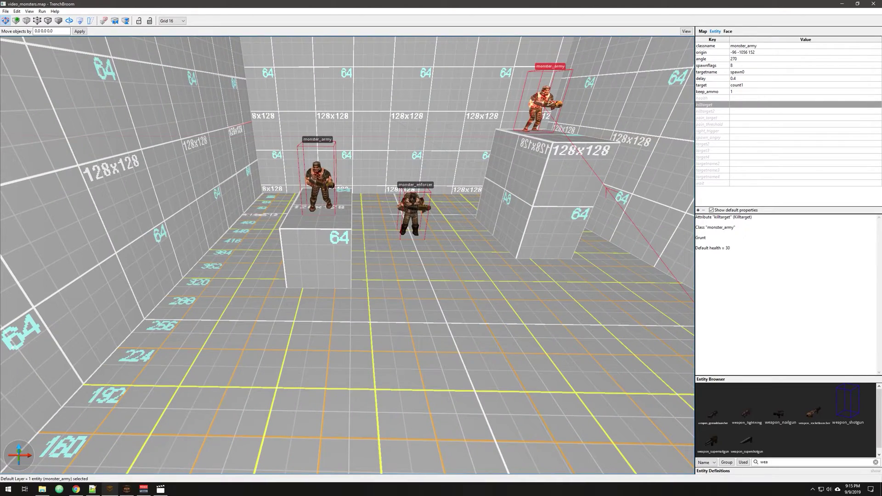
click(318, 183)
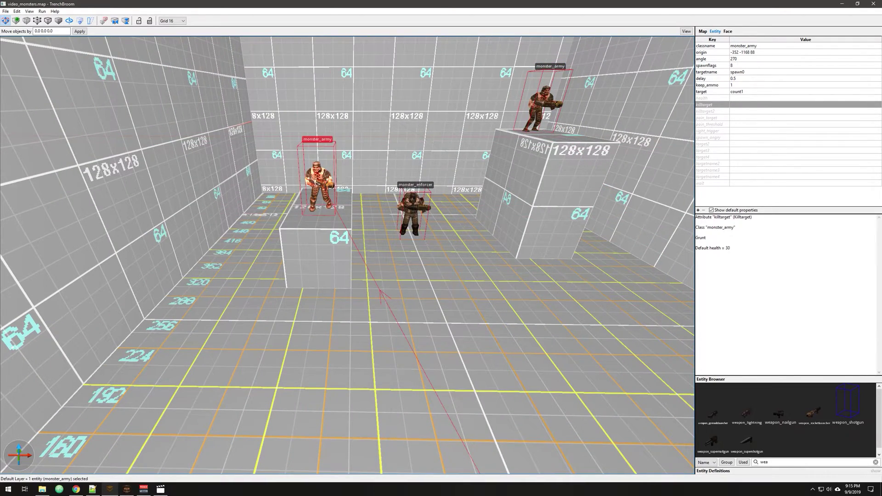
click(410, 210)
right_drag(410, 210, 421, 204)
key(s)
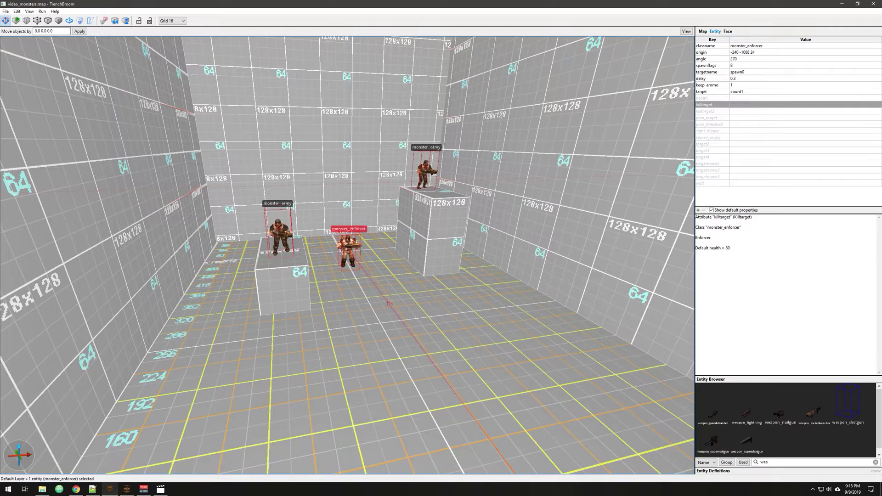
click(280, 235)
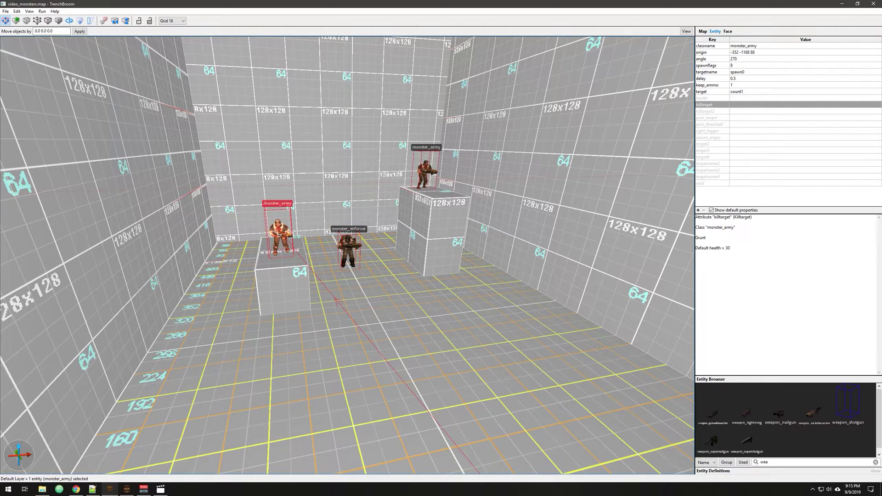
click(350, 248)
click(425, 173)
click(350, 247)
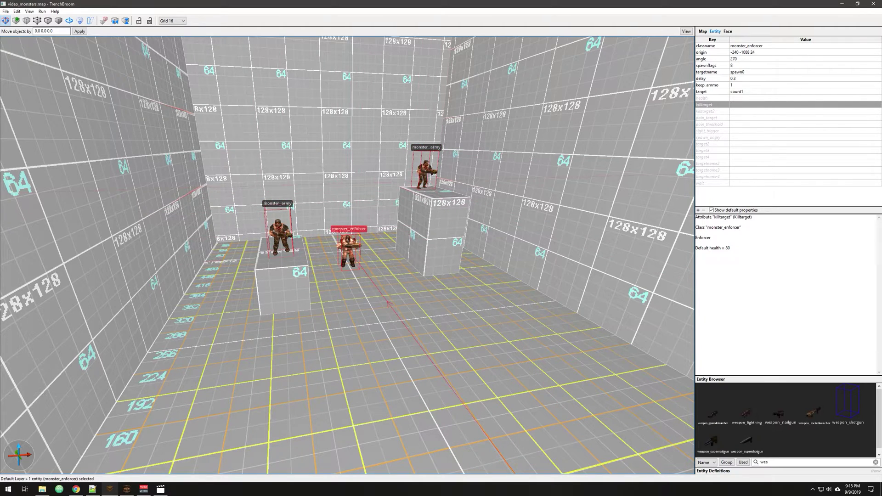
click(279, 235)
click(350, 247)
right_drag(350, 247, 363, 271)
key(Escape)
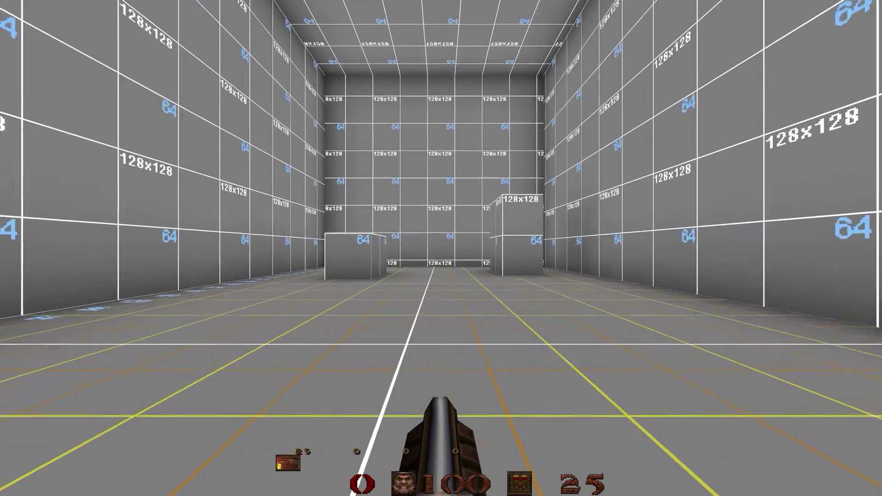
Test the spawn0 group in Quake by advancing to trigger it and killing the enforcer and both grunts
key(w)
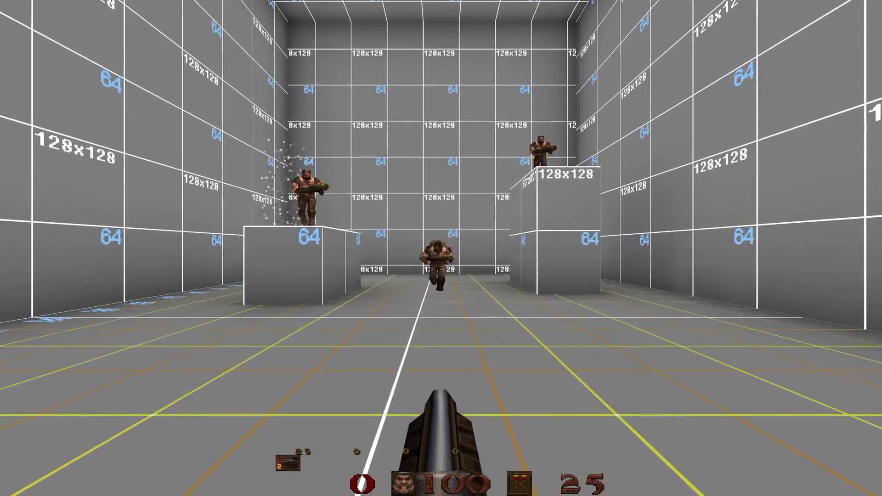
key(ctrl)
key(ctrl)
key(a)
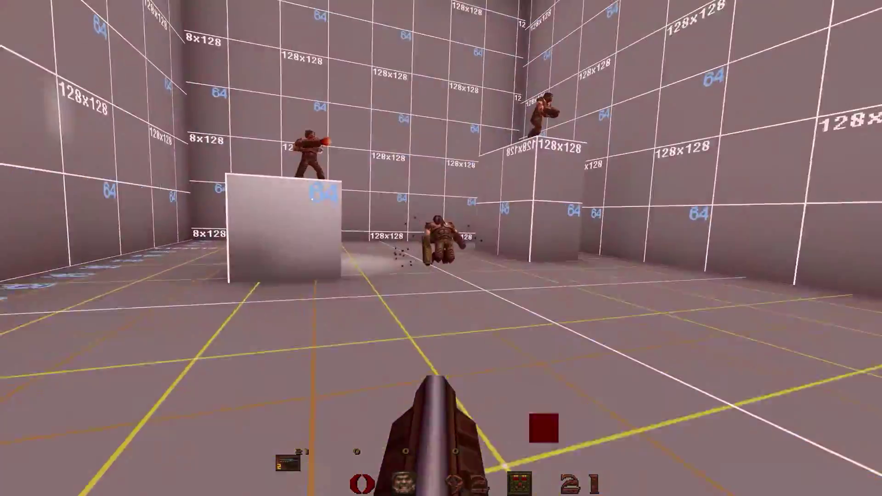
key(d)
key(ctrl)
key(a)
key(ctrl)
key(d)
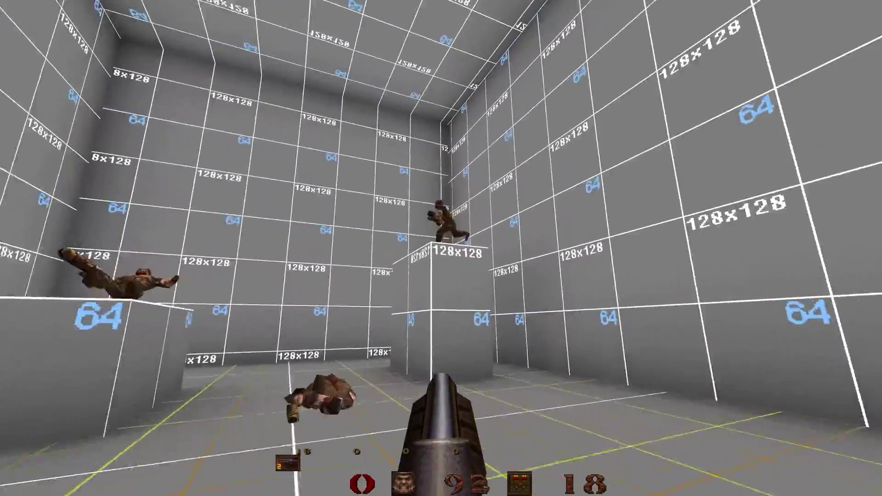
key(ctrl)
key(ctrl)
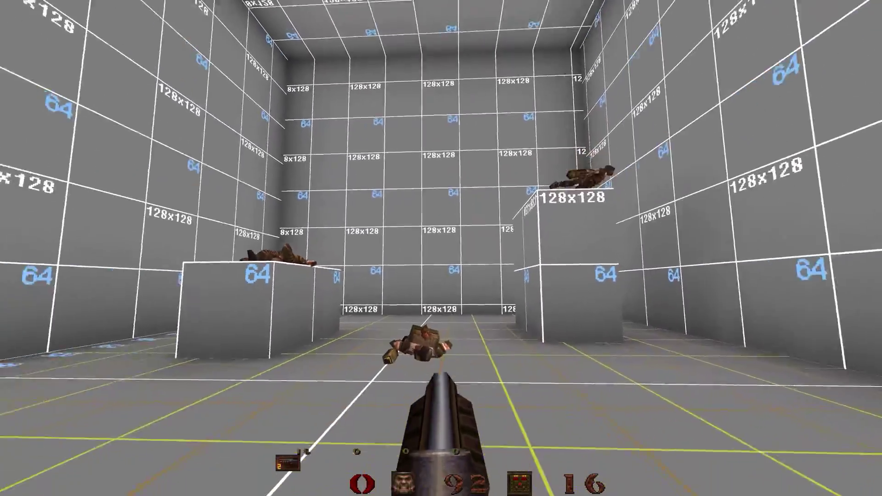
Test the follow-up wave by shooting the two shamblers near the low block
key(s)
key(a)
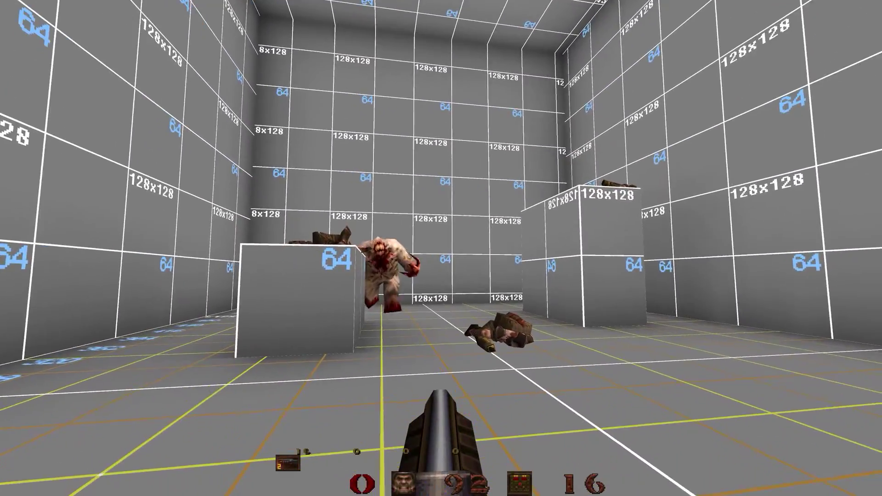
key(w)
key(ctrl)
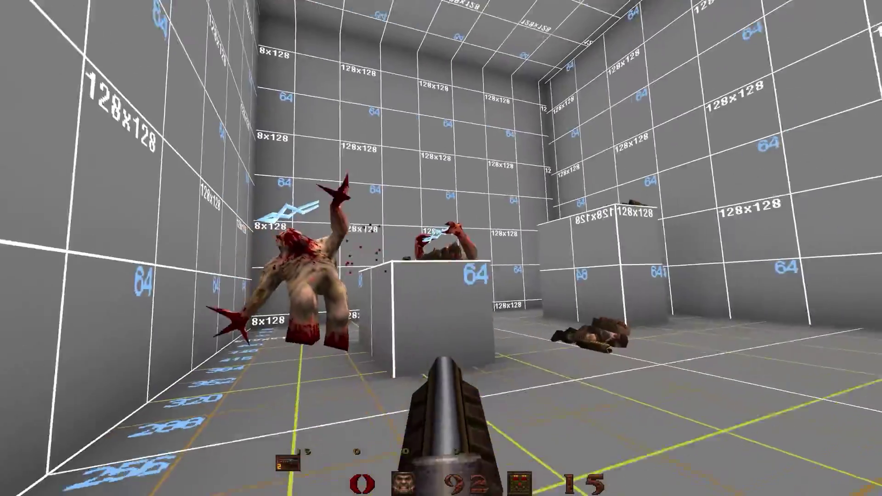
key(ctrl)
key(w)
key(a)
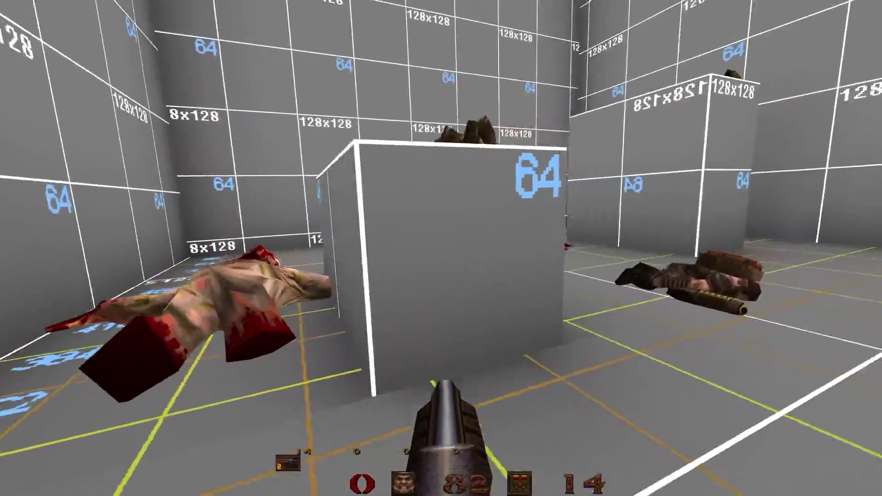
key(d)
key(space)
key(s)
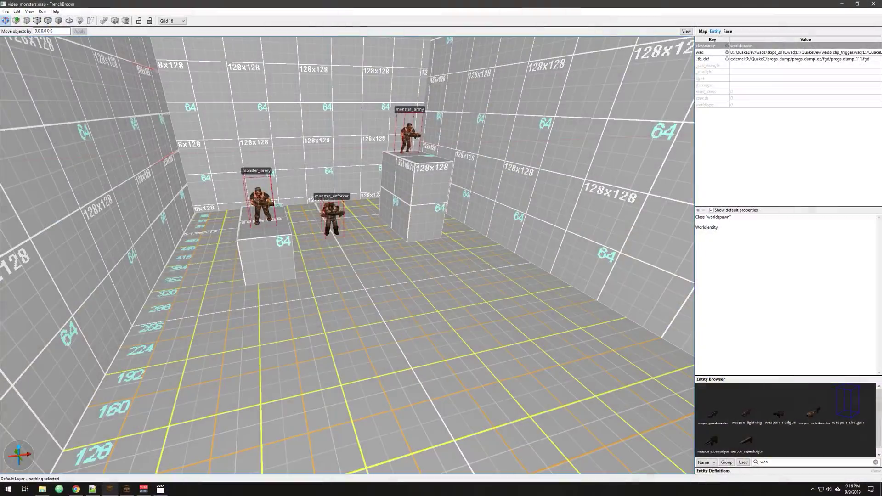
In TrenchBroom, examine the health and delay properties of the two monster_shambler entities behind the enforcer
key(w)
right_drag(348, 255, 338, 317)
key(a)
click(274, 188)
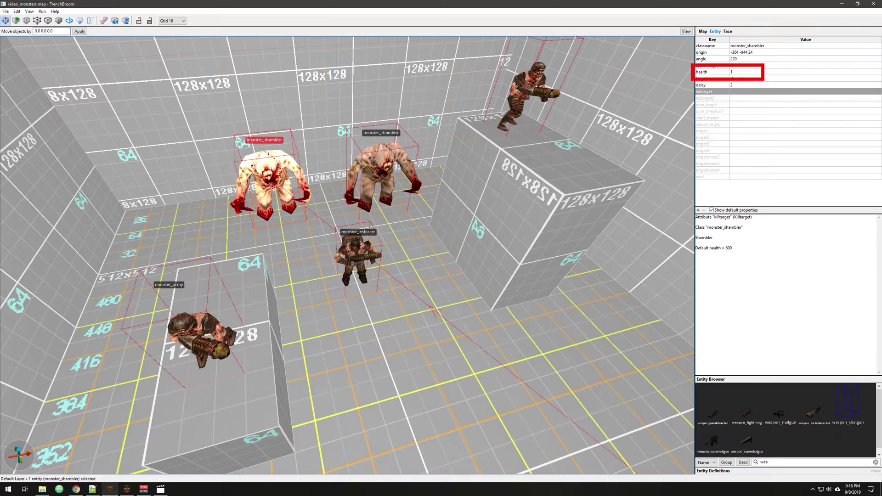
click(384, 176)
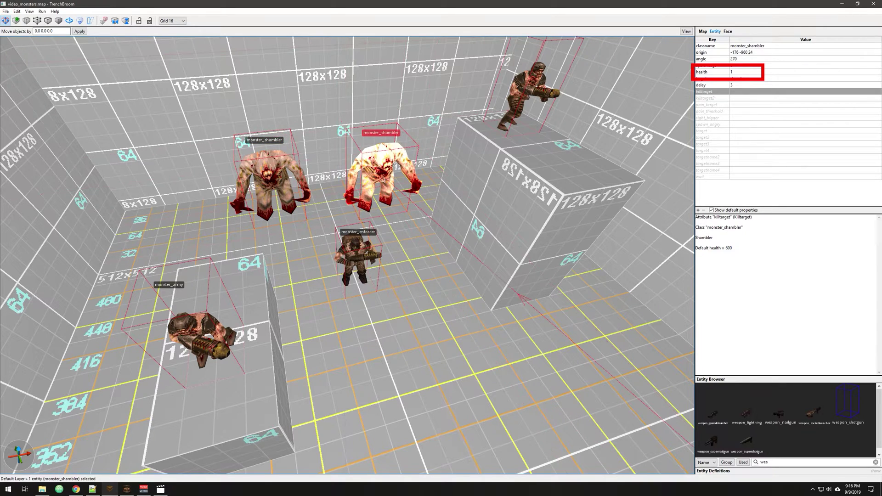